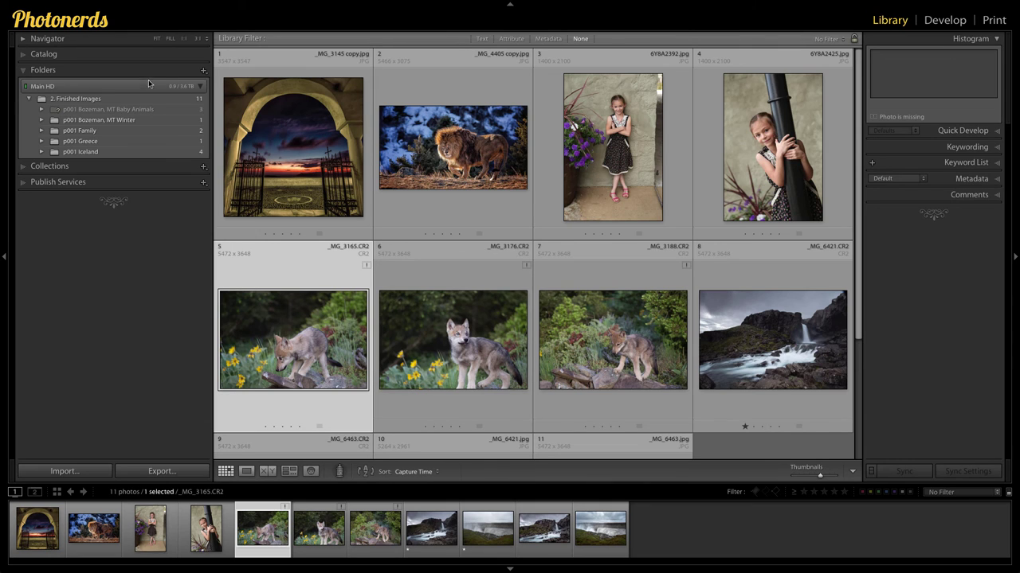
Select the 2. Finished Images folder and bring up its context menu
{"action": "left_click", "coordinate": [131, 98]}
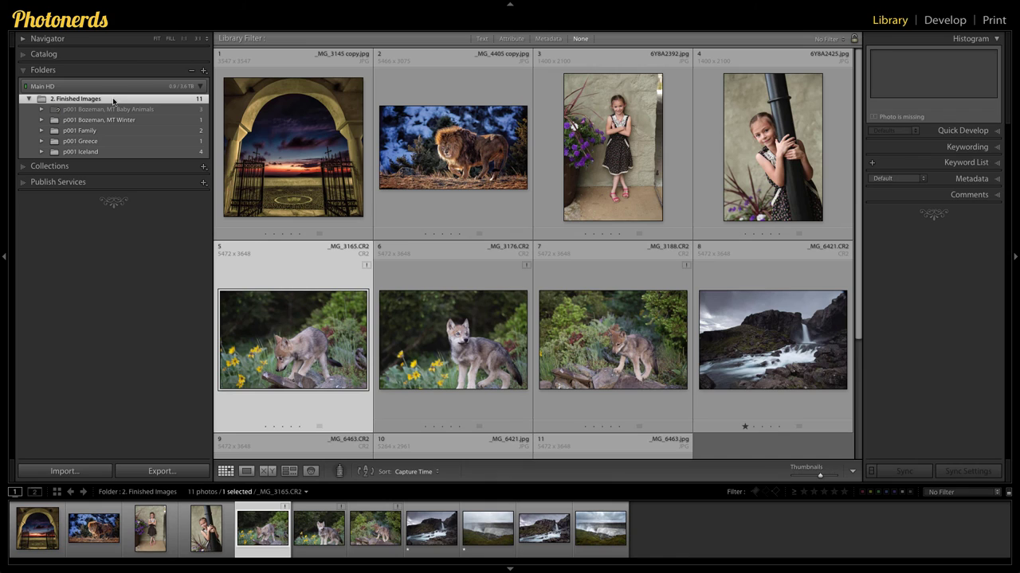
{"action": "right_click", "coordinate": [113, 101]}
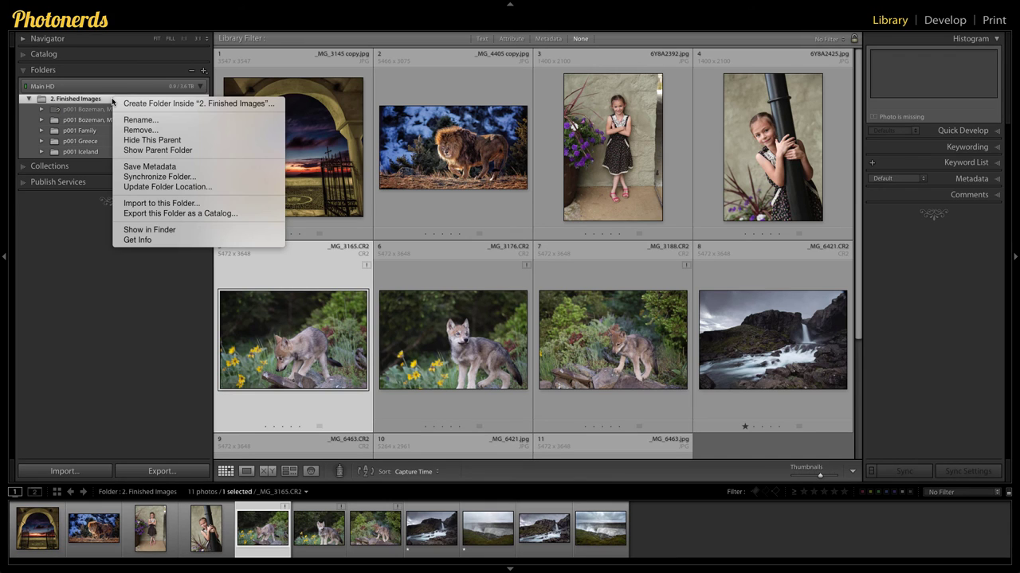
Show 2. Finished Images in Finder and select the 'p001 Bozeman, MT Baby Animals - 1' folder
{"action": "left_click", "coordinate": [182, 231]}
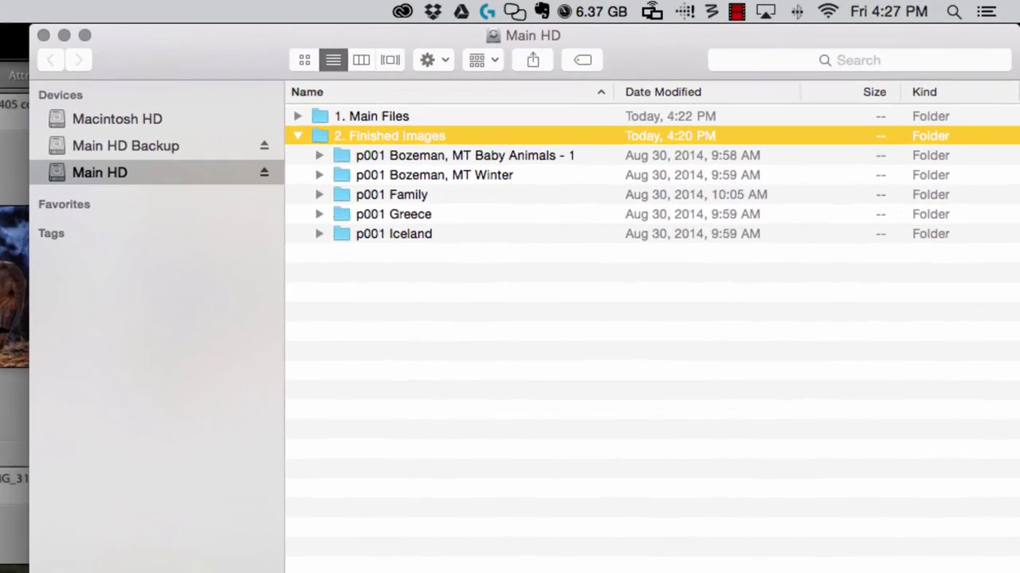
{"action": "key", "text": "Down"}
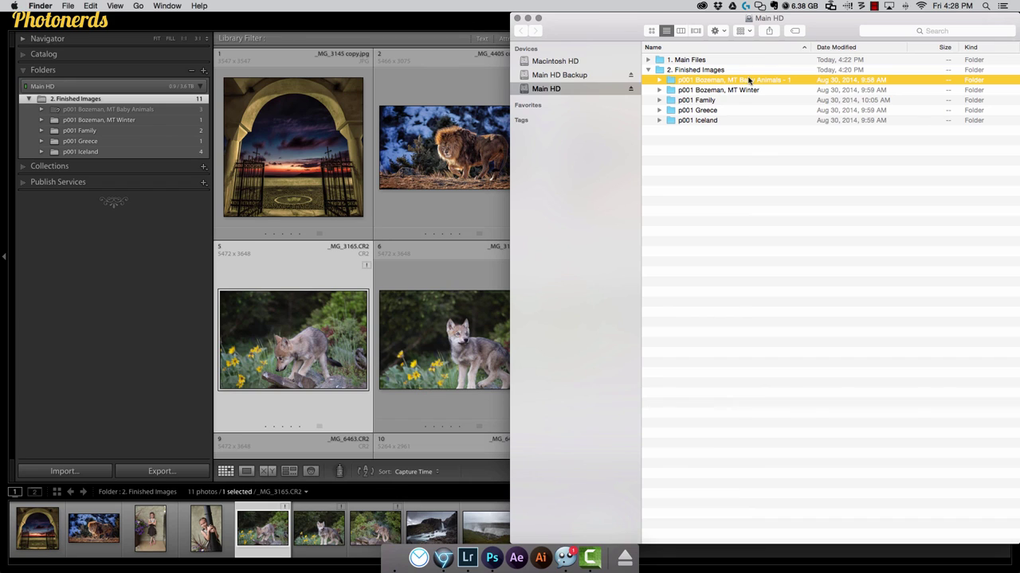
Remove ' - 1' so the Finder folder is named 'p001 Bozeman, MT Baby Animals'
{"action": "key", "text": "Return"}
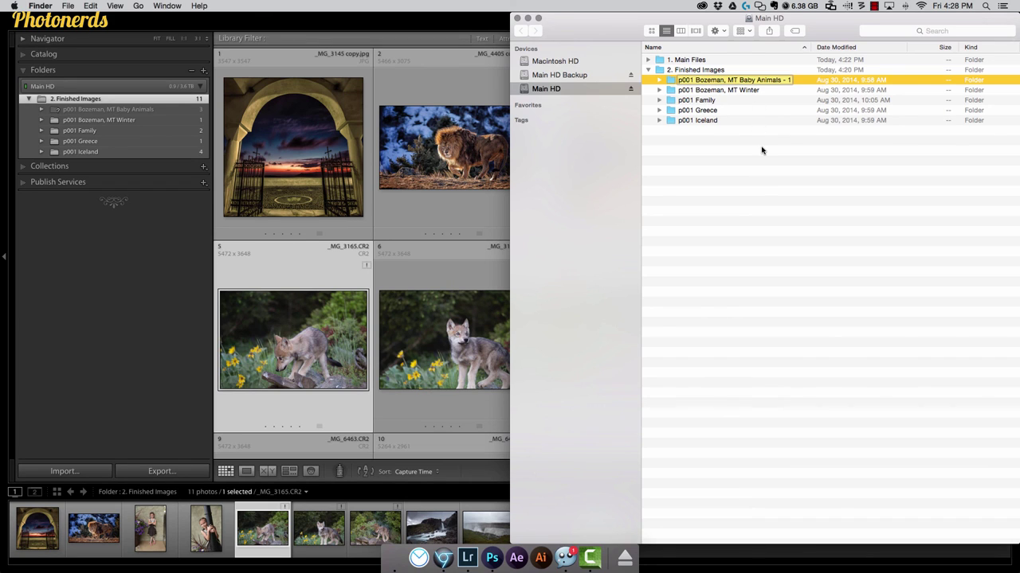
{"action": "key", "text": "Right"}
{"action": "key", "text": "BackSpace"}
{"action": "key", "text": "BackSpace"}
{"action": "key", "text": "BackSpace"}
{"action": "key", "text": "BackSpace"}
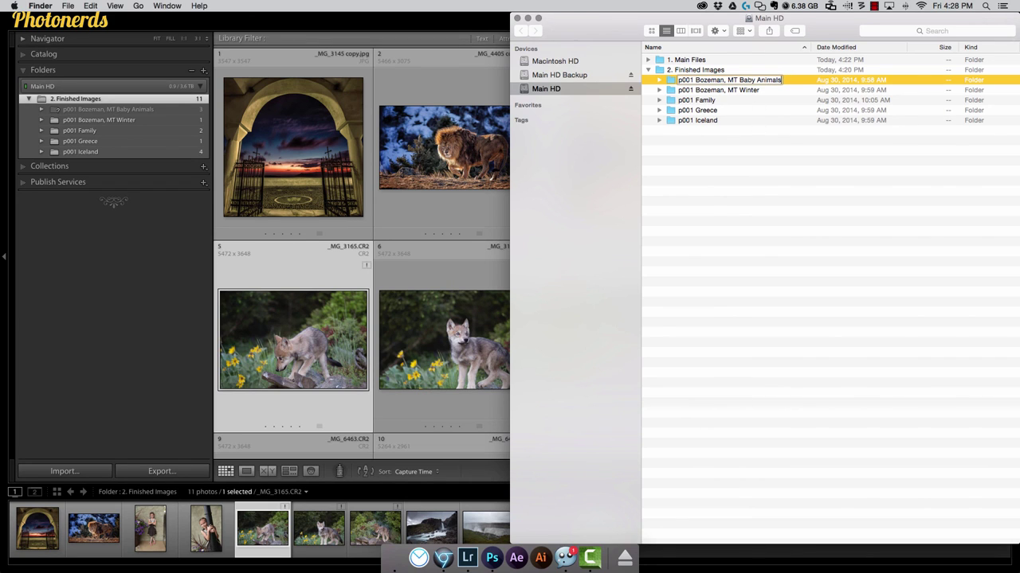
{"action": "key", "text": "Return"}
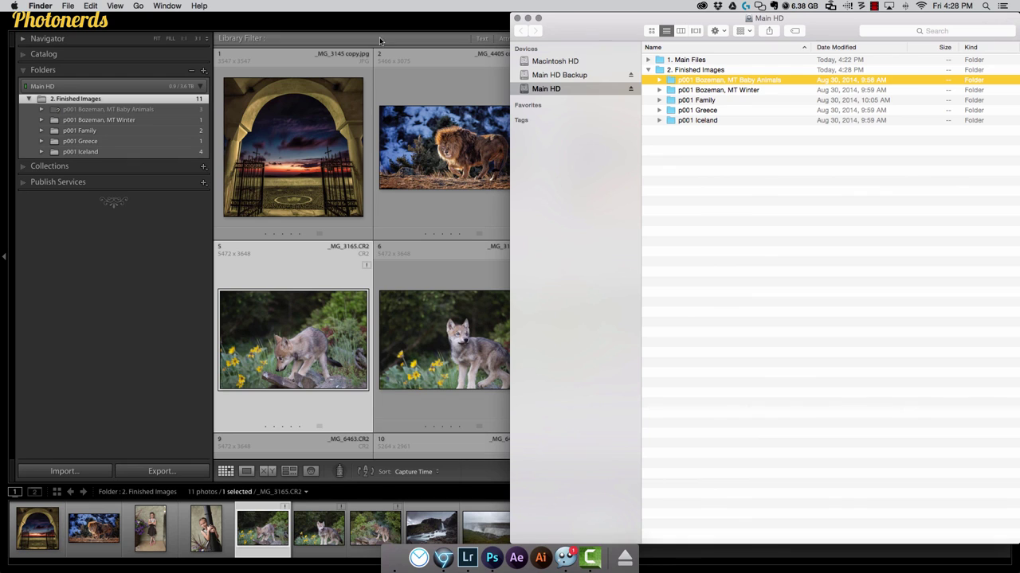
{"action": "left_click", "coordinate": [136, 221]}
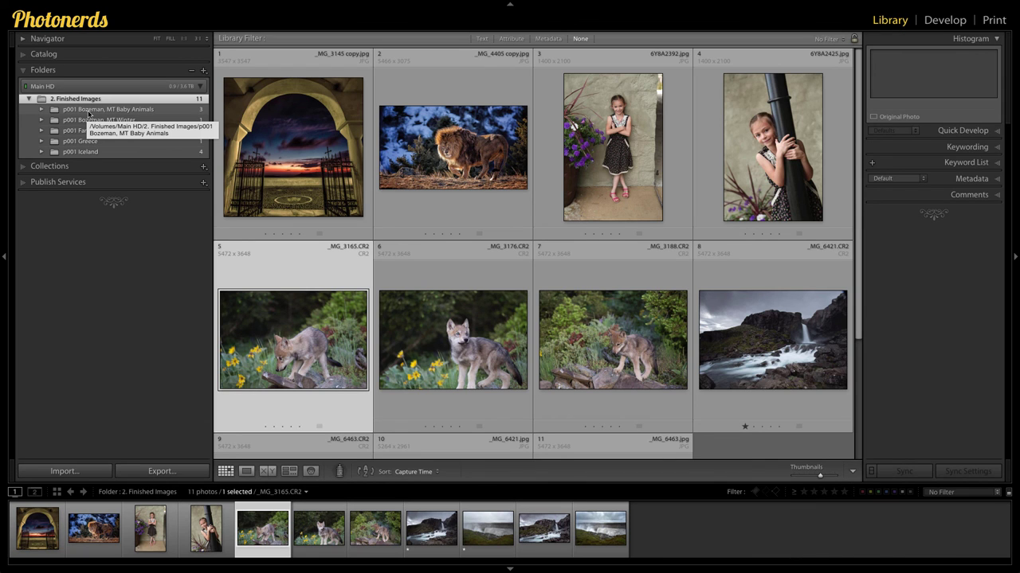
In Lightroom, append ' - 1' to rename the folder 'p001 Bozeman, MT Baby Animals - 1'
{"action": "left_click", "coordinate": [93, 112]}
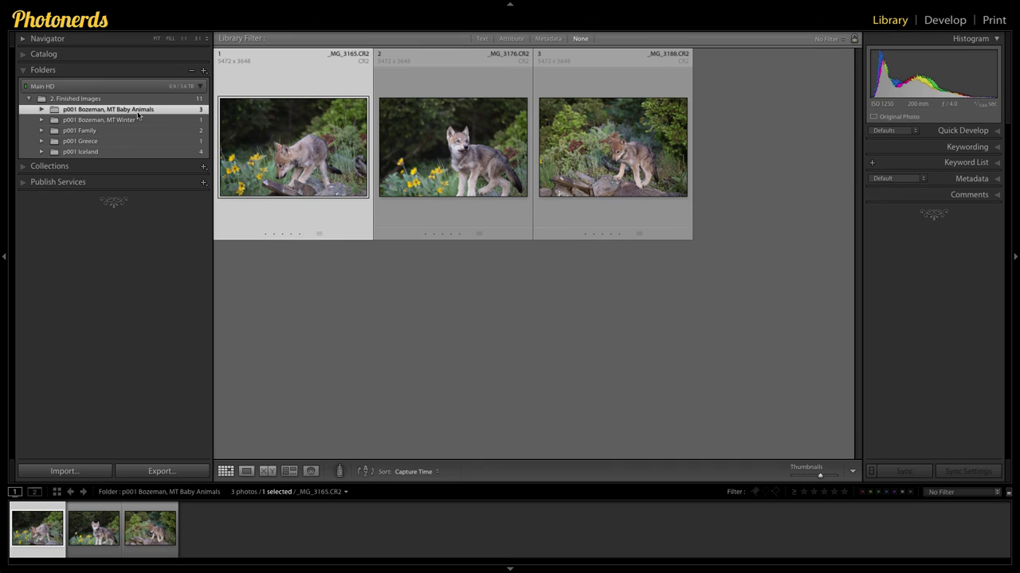
{"action": "right_click", "coordinate": [151, 110]}
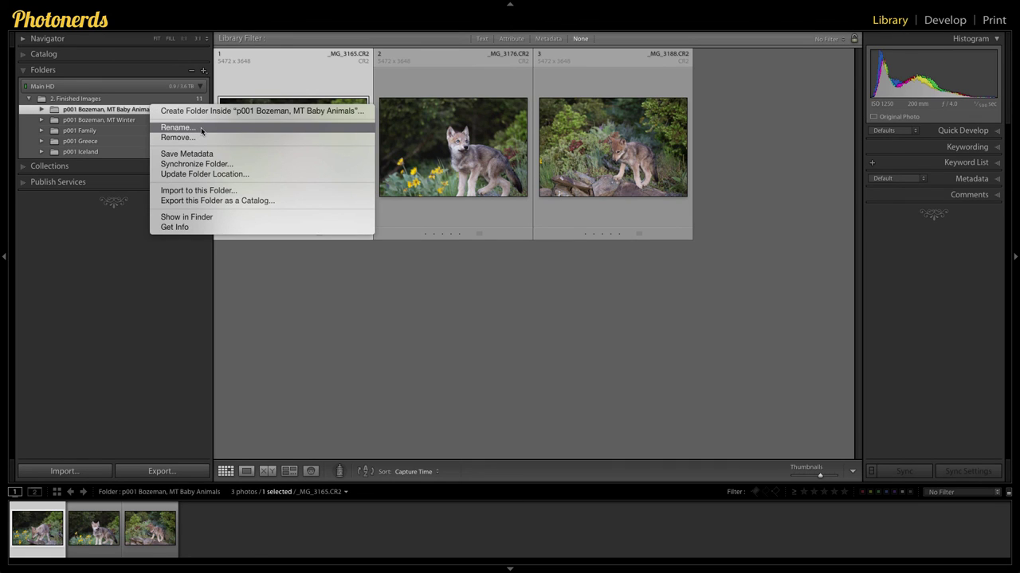
{"action": "left_click", "coordinate": [177, 127]}
{"action": "key", "text": "Right"}
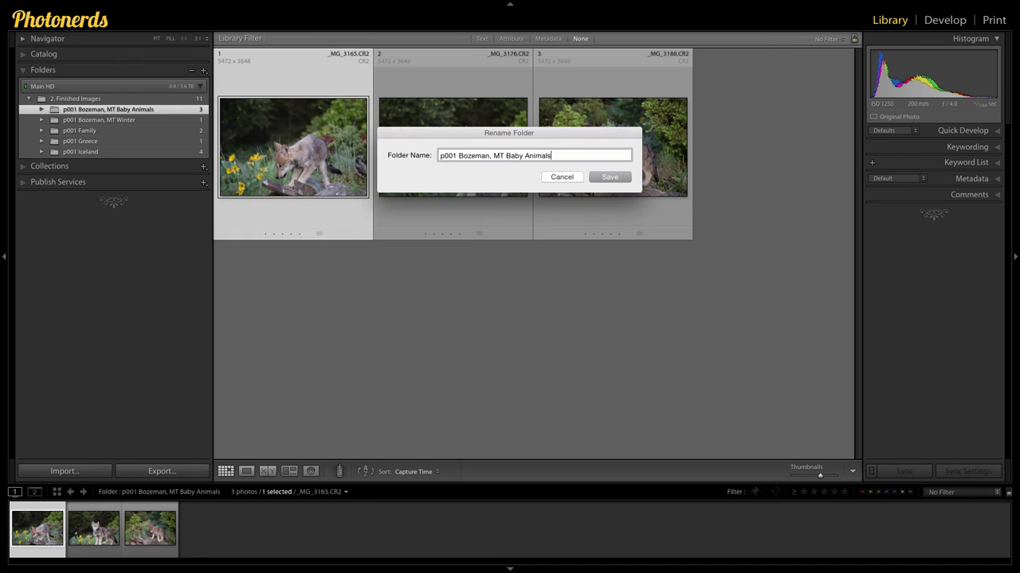
{"action": "type", "text": "- 1"}
{"action": "key", "text": "Return"}
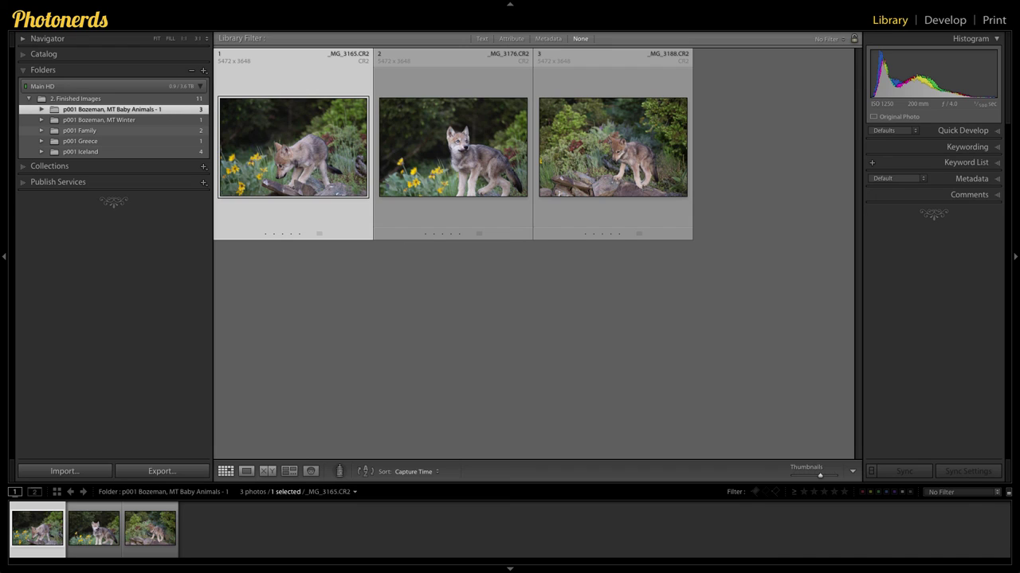
Reveal the renamed Baby Animals - 1 folder in Finder, then close both Finder windows
{"action": "right_click", "coordinate": [145, 113]}
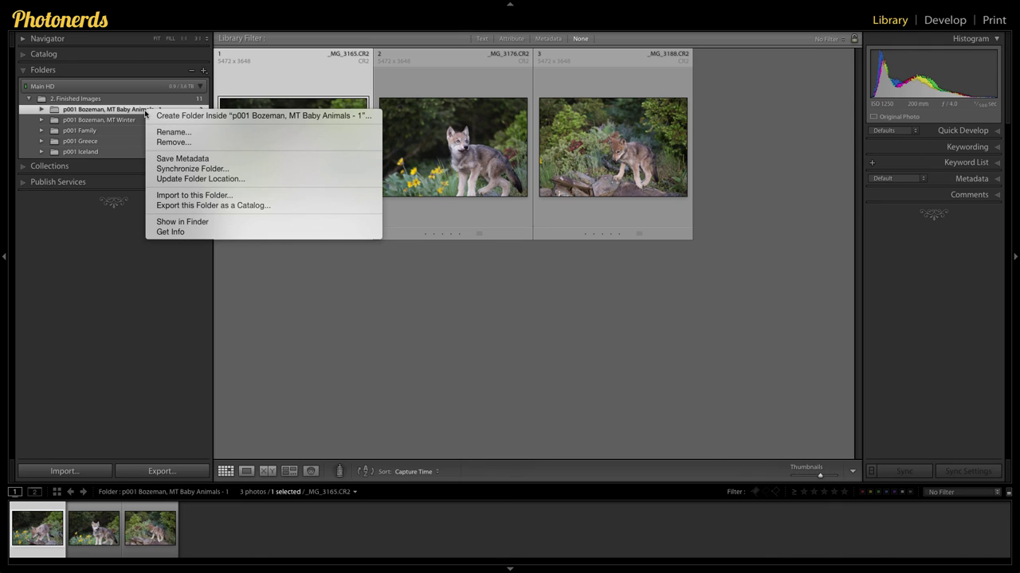
{"action": "left_click", "coordinate": [171, 222]}
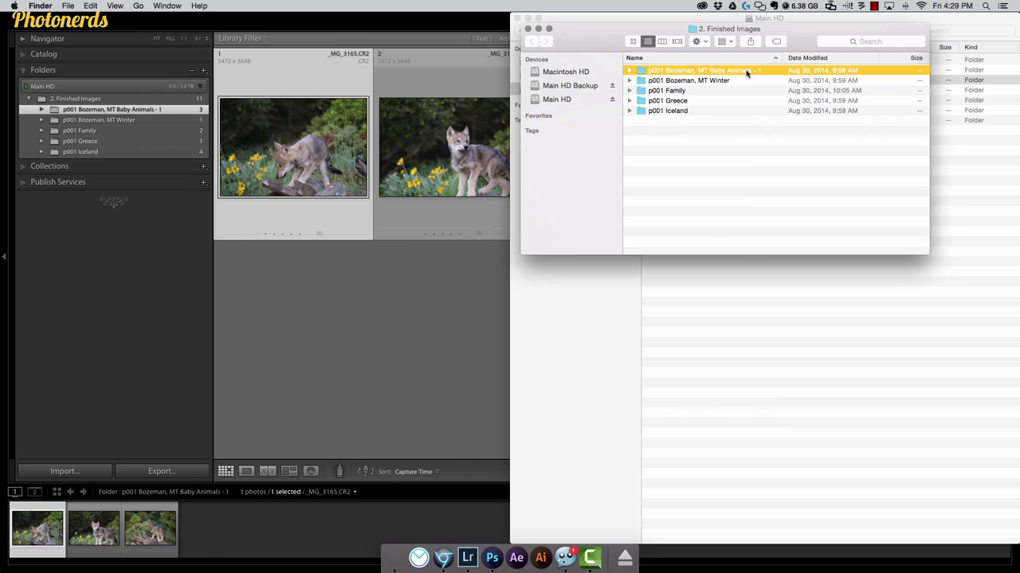
{"action": "left_click", "coordinate": [527, 29]}
{"action": "left_click", "coordinate": [517, 18]}
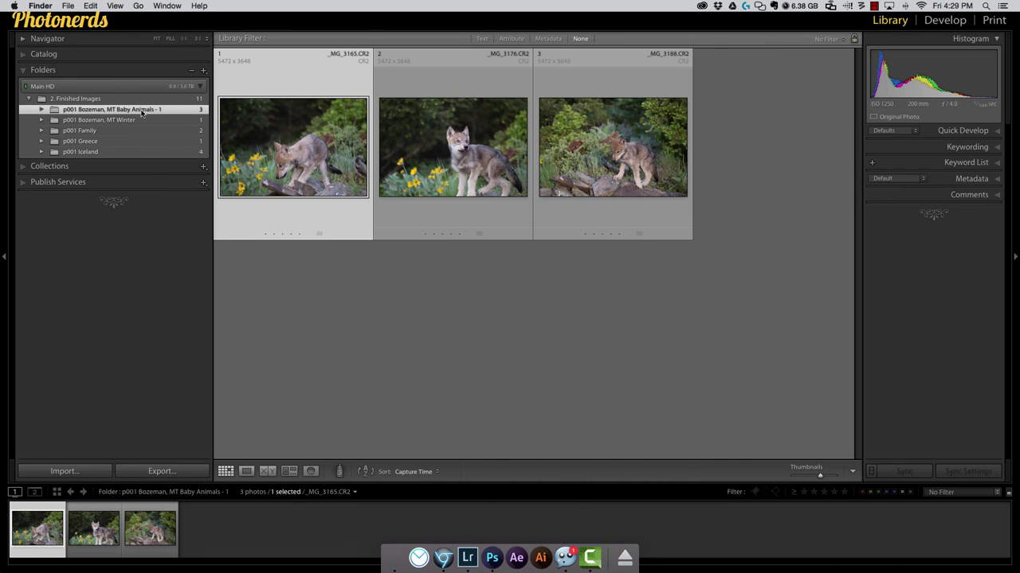
Rename the p001 Family folder to 'Family' by deleting the 'p001 ' prefix
{"action": "left_click", "coordinate": [101, 132]}
{"action": "right_click", "coordinate": [102, 130]}
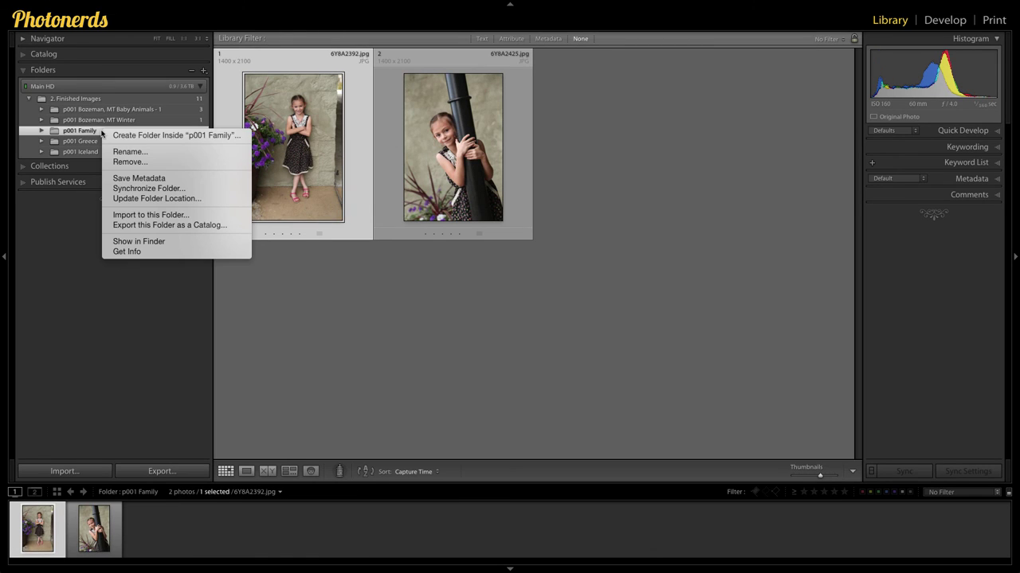
{"action": "left_click", "coordinate": [130, 151]}
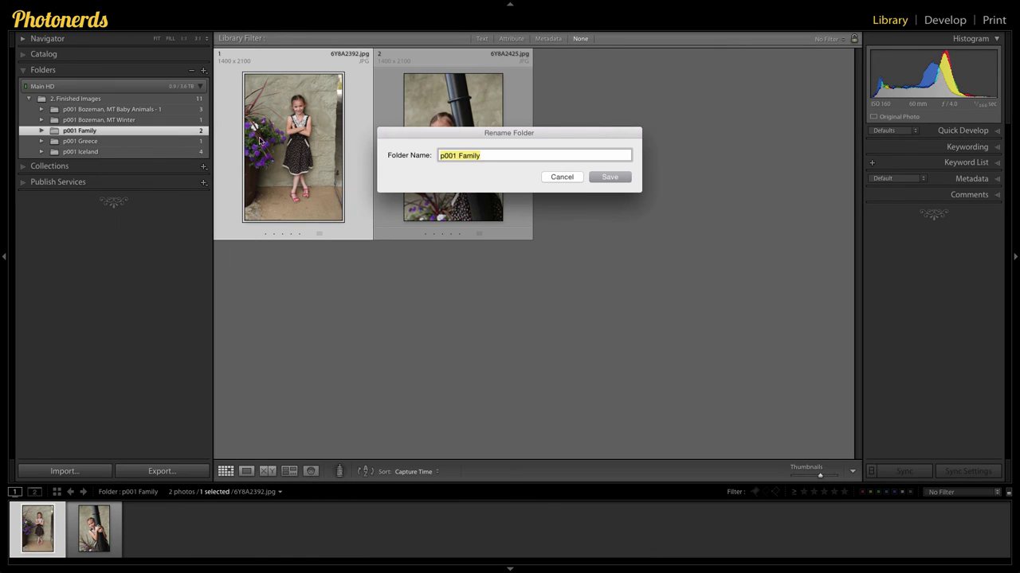
{"action": "left_click", "coordinate": [459, 157]}
{"action": "key", "text": "BackSpace"}
{"action": "key", "text": "BackSpace"}
{"action": "key", "text": "BackSpace"}
{"action": "key", "text": "BackSpace"}
{"action": "key", "text": "BackSpace"}
{"action": "left_click", "coordinate": [614, 178]}
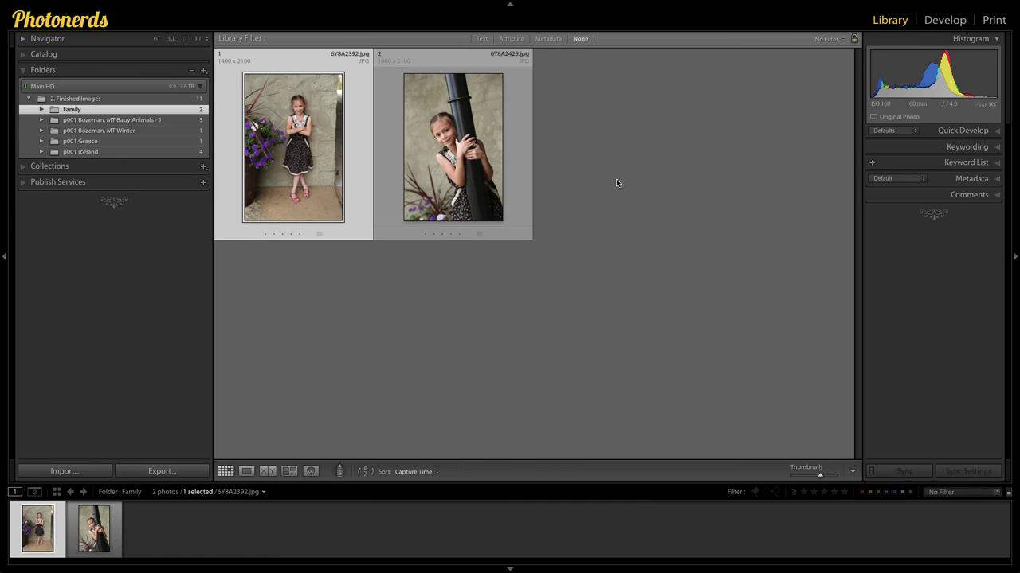
{"action": "right_click", "coordinate": [82, 111]}
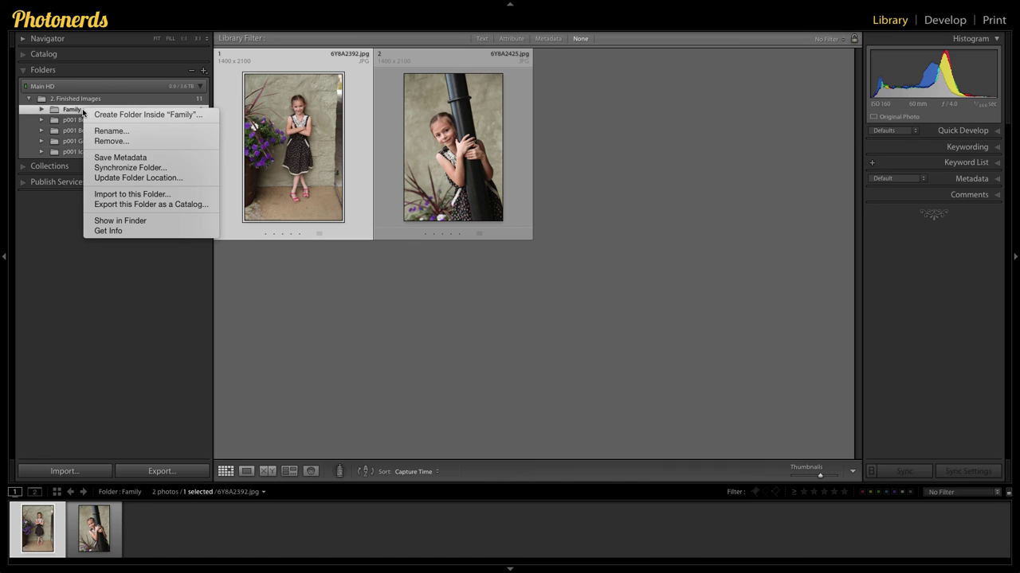
Reveal the Family folder in Finder to confirm its on-disk name is Family
{"action": "left_click", "coordinate": [134, 223]}
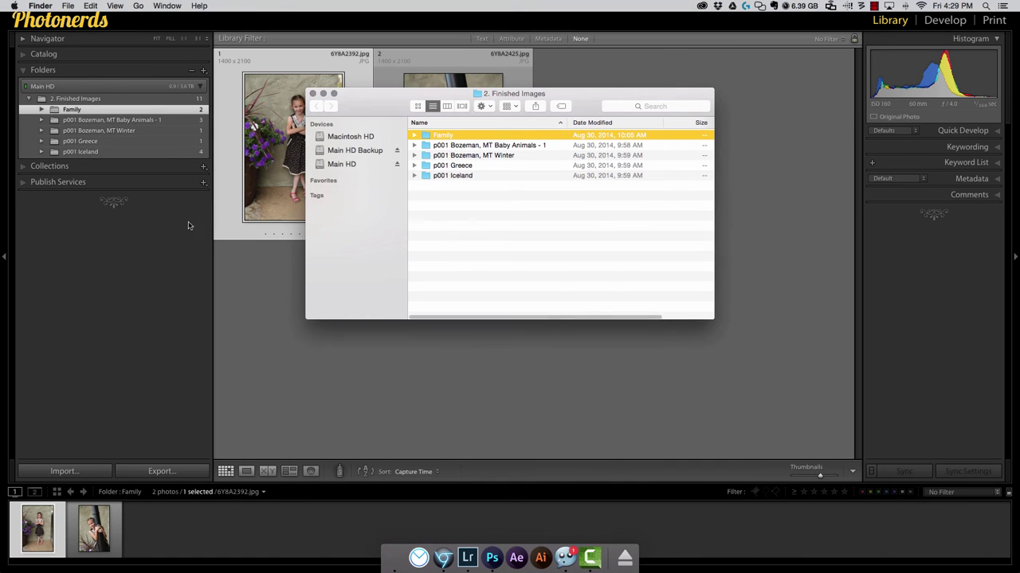